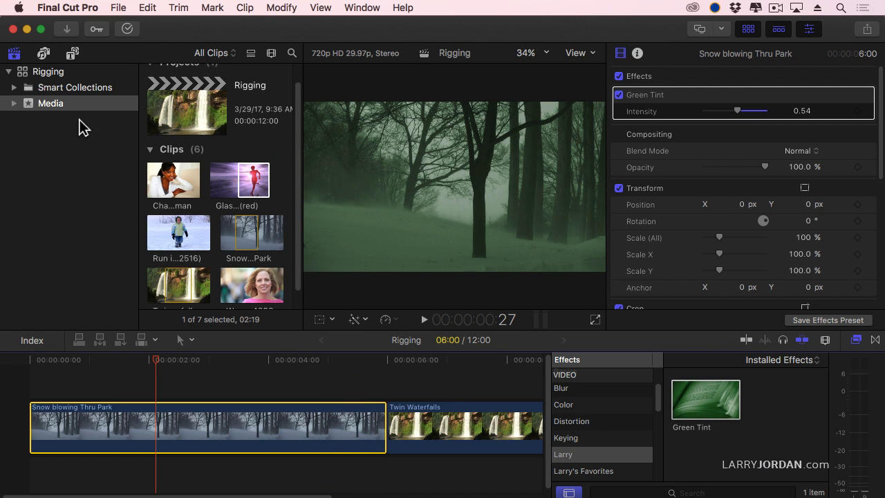
Delete the Green Tint effect from the snow clip.
click(686, 100)
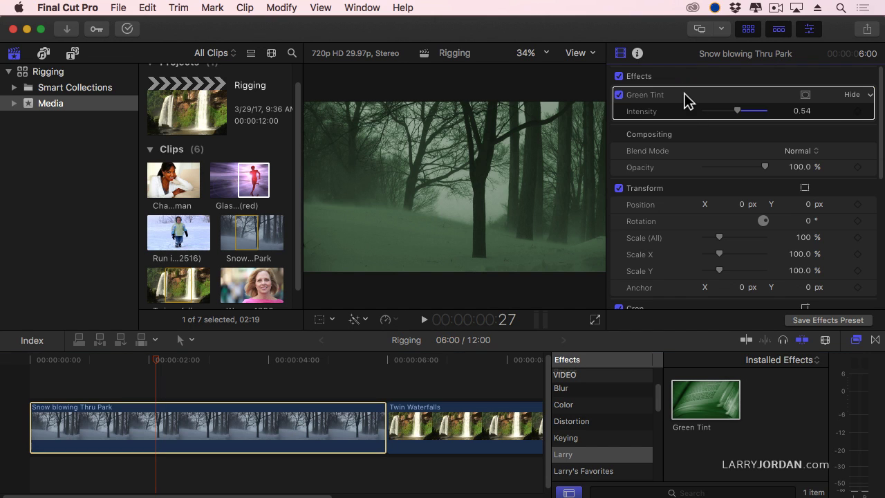
key(Delete)
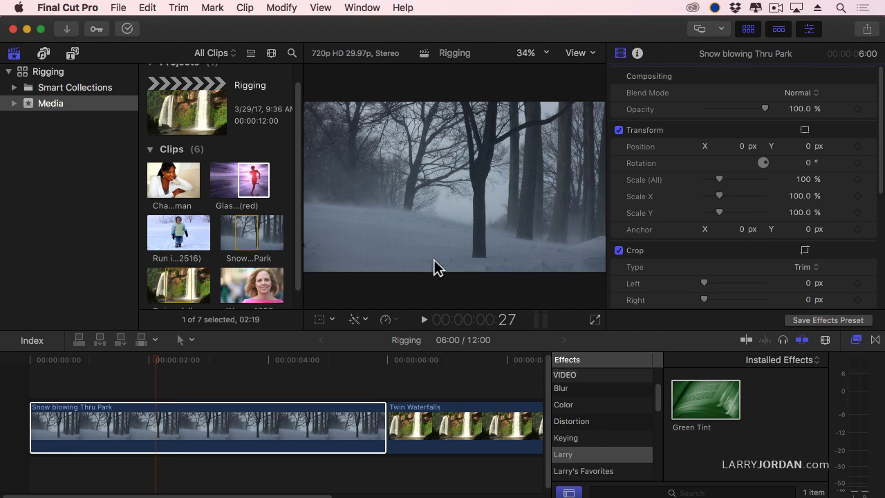
click(294, 361)
Add the Note title from the Larry collection above the snow clip and preview it at 2:02.
click(72, 53)
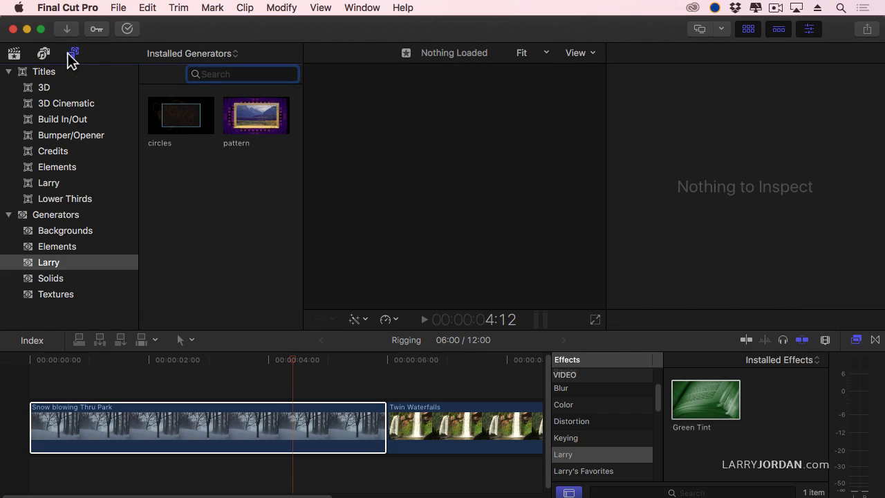
click(49, 183)
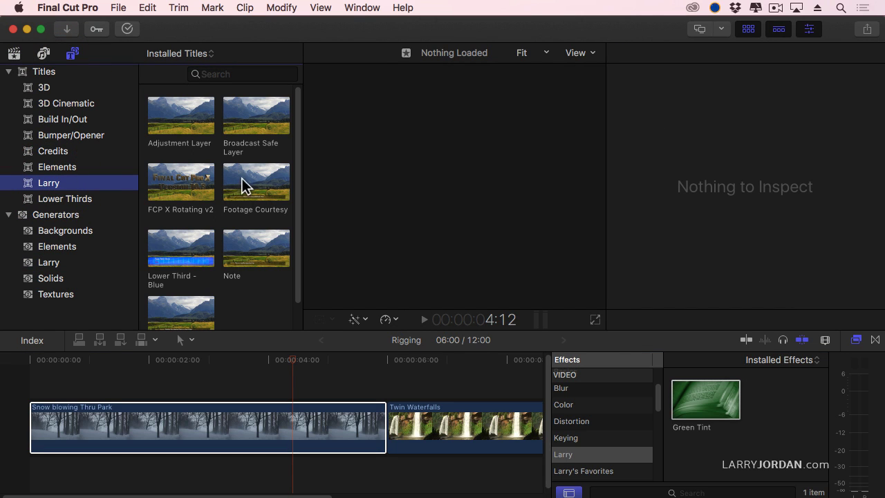
click(257, 242)
click(117, 365)
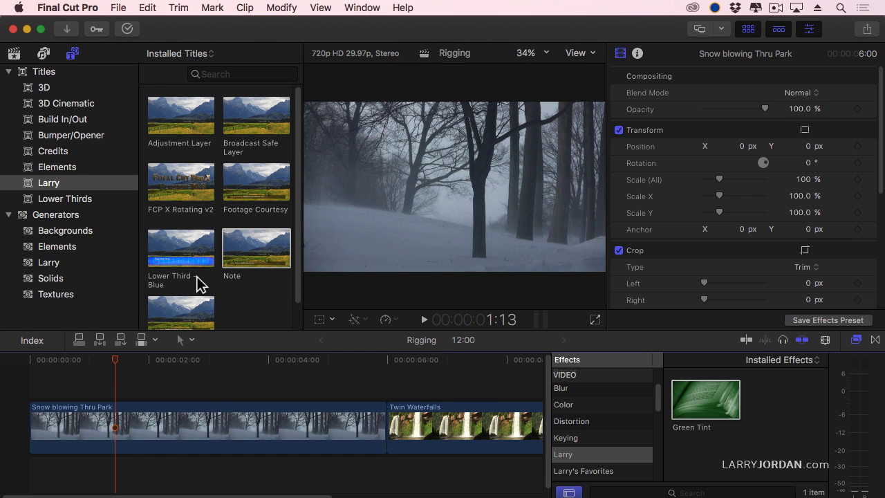
key(e)
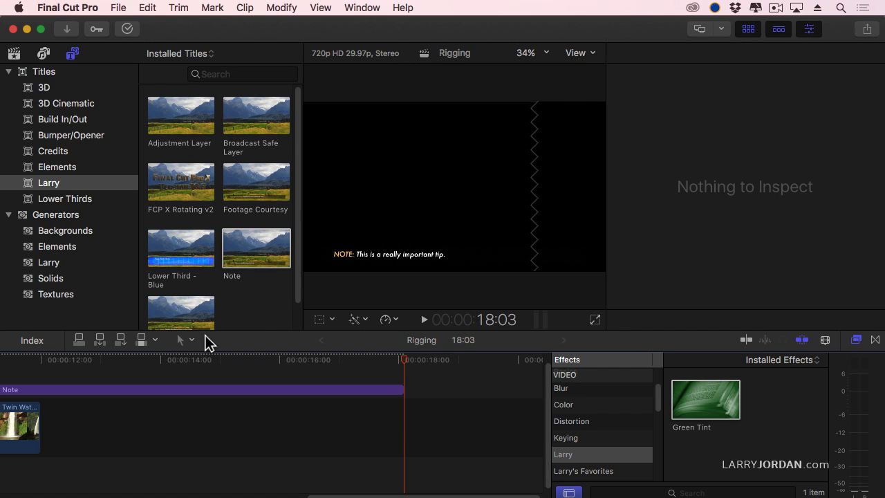
key(Home)
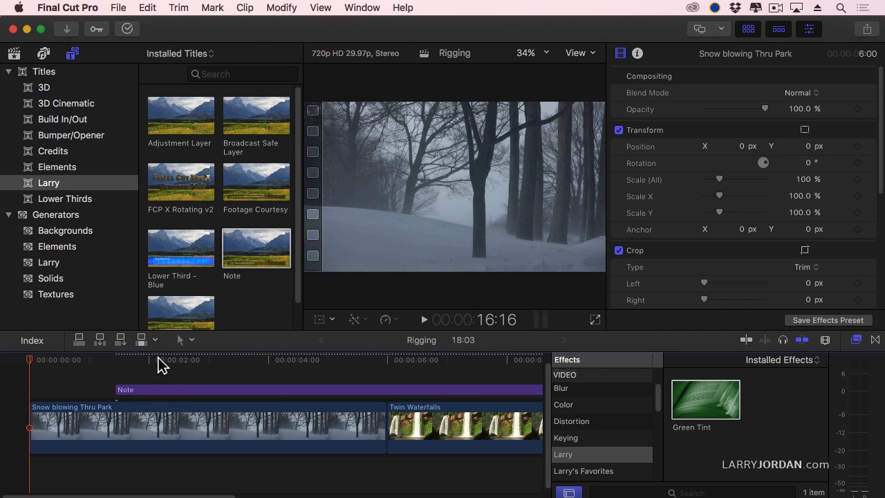
click(158, 365)
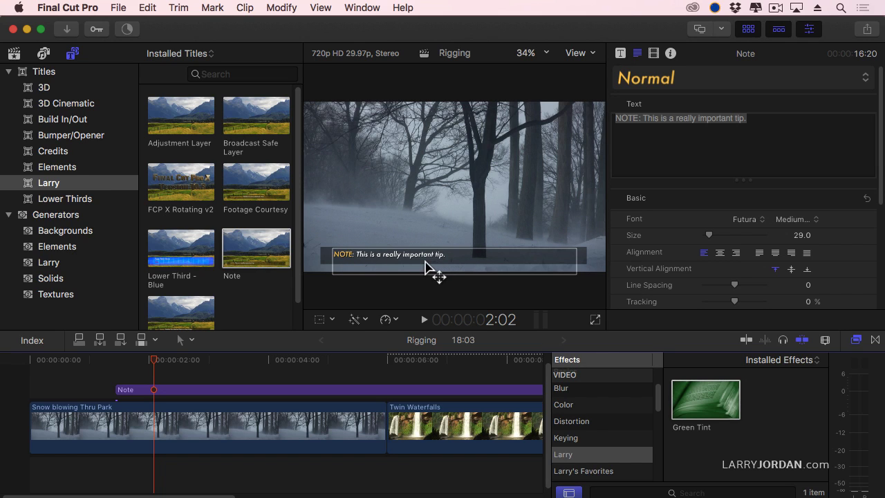
Adjust the Note title's published Opacity, settling at 61.92%.
click(268, 392)
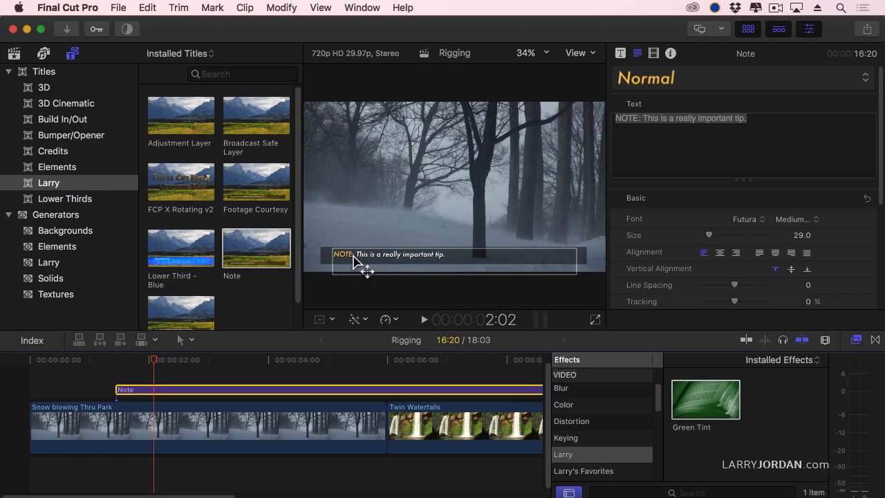
click(320, 391)
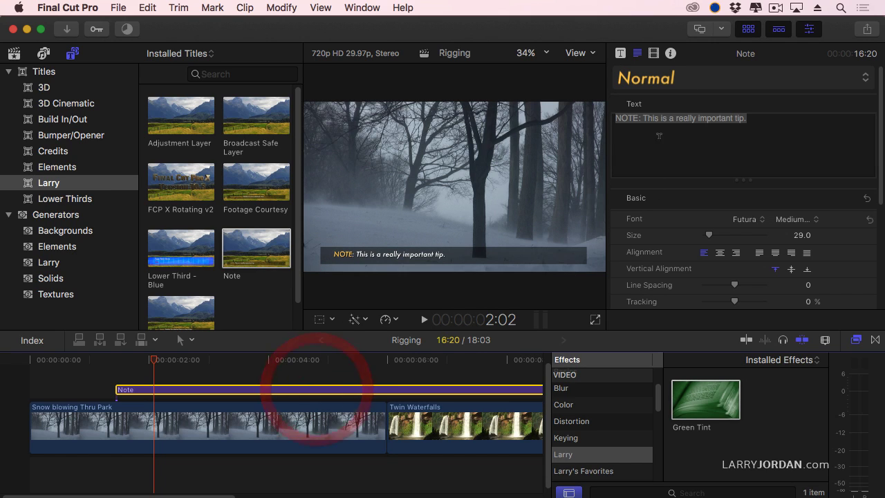
click(620, 54)
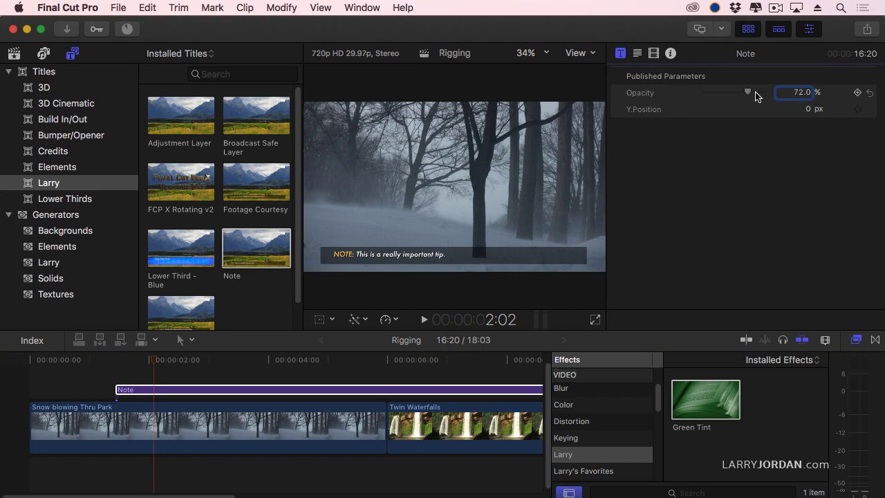
mouse_move(747, 92)
mouse_down()
mouse_move(755, 92)
mouse_move(731, 97)
mouse_move(742, 92)
mouse_up()
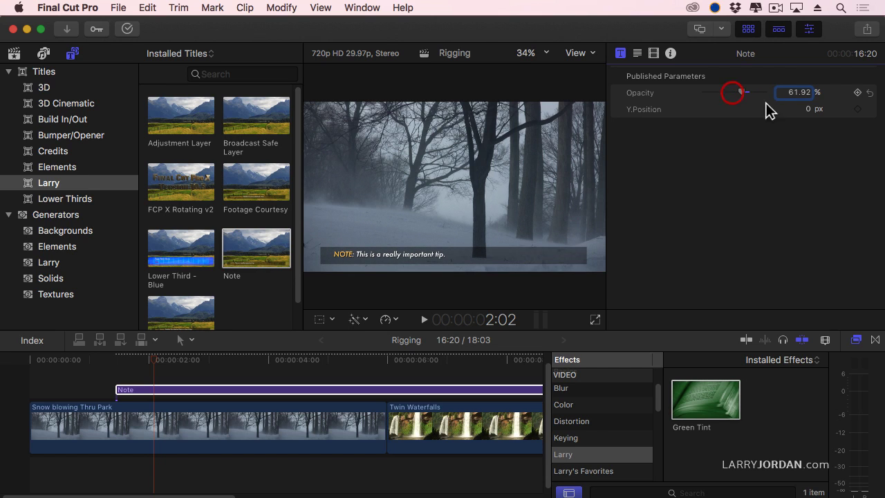
mouse_move(806, 111)
mouse_down()
mouse_move(819, 103)
mouse_move(808, 121)
mouse_move(807, 113)
mouse_up()
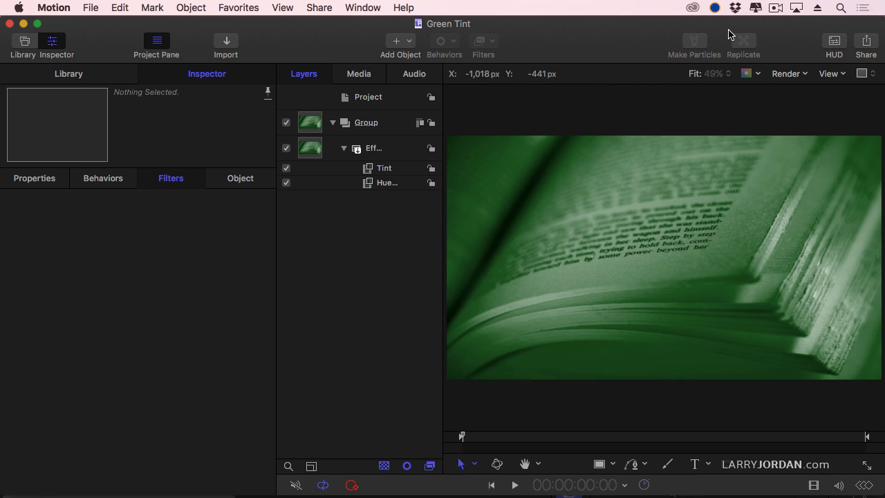
Create a new Final Cut Title project with the timeline hidden and the canvas fit to frame.
key(super+n)
key(Down)
key(Down)
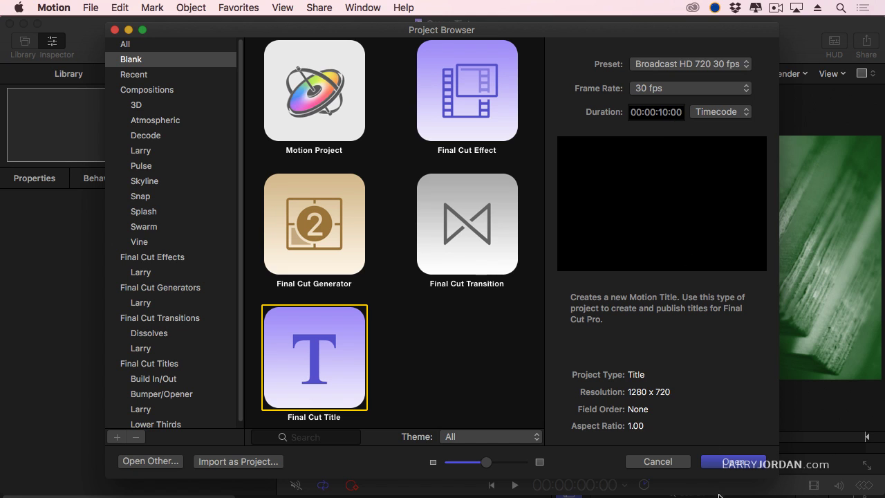
click(733, 461)
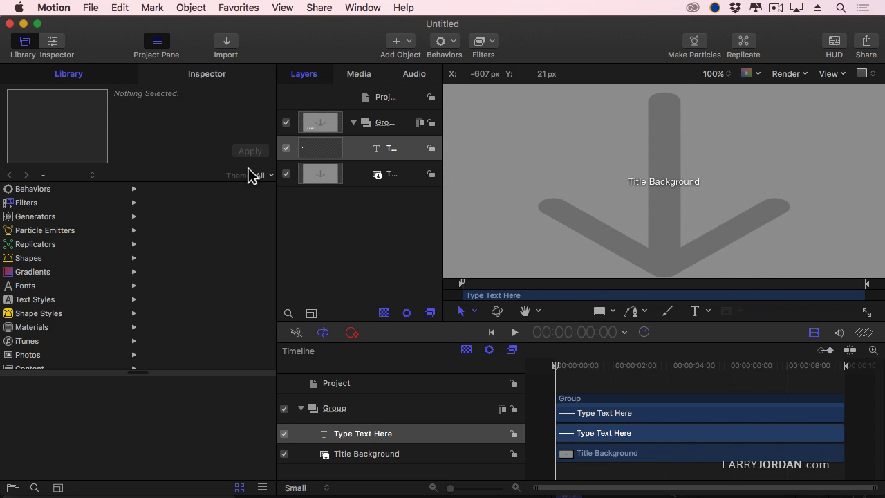
key(super+7)
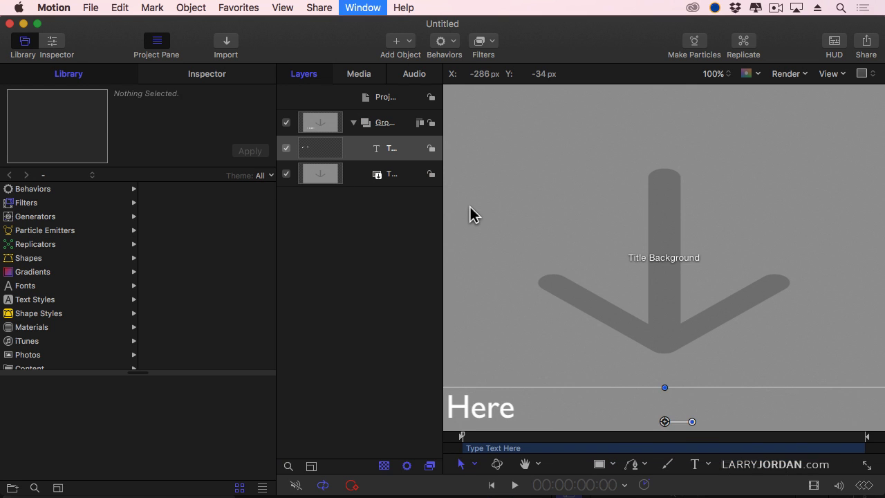
key(shift+z)
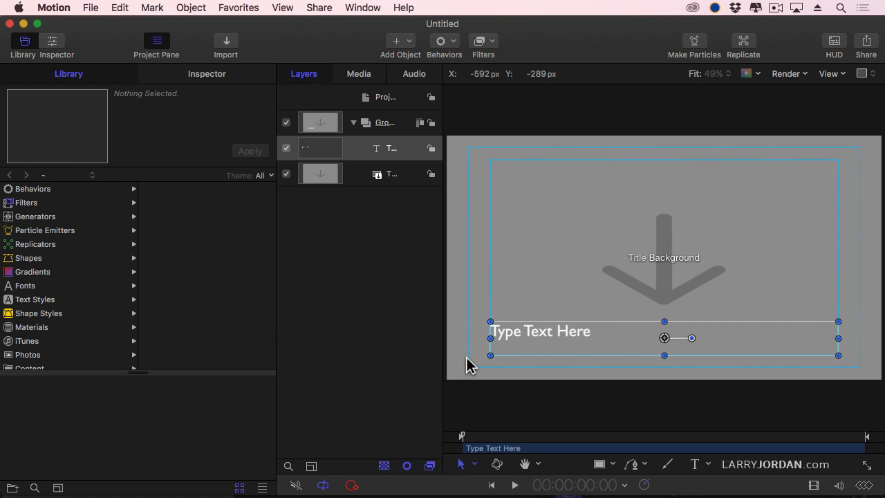
click(370, 229)
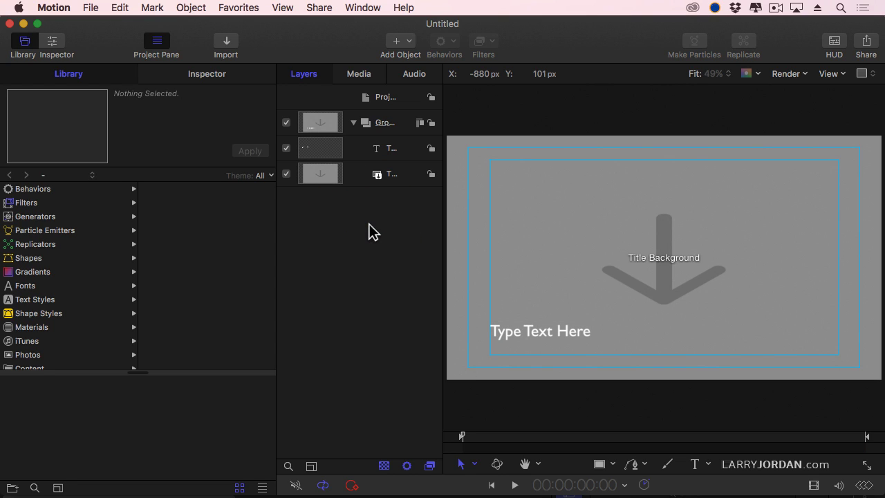
click(385, 125)
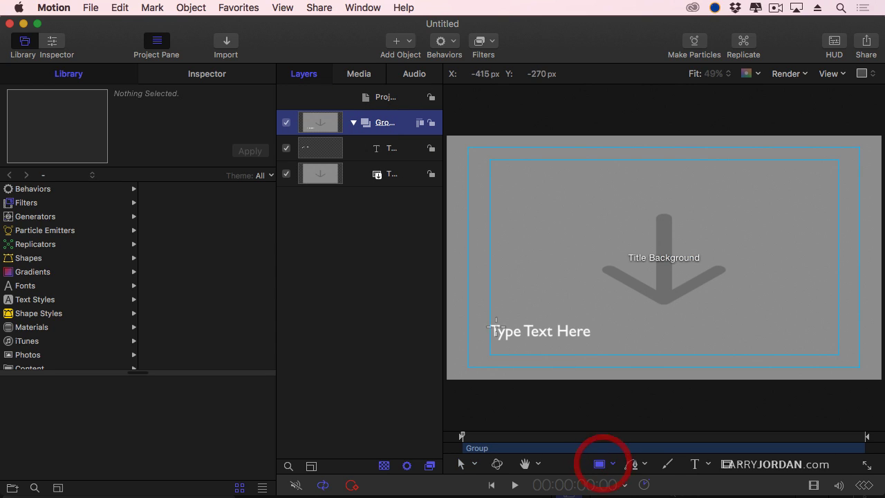
Draw a wide rectangle across the lower frame and fill it black.
mouse_move(469, 316)
mouse_down()
mouse_move(668, 320)
mouse_move(856, 341)
mouse_move(862, 355)
mouse_up()
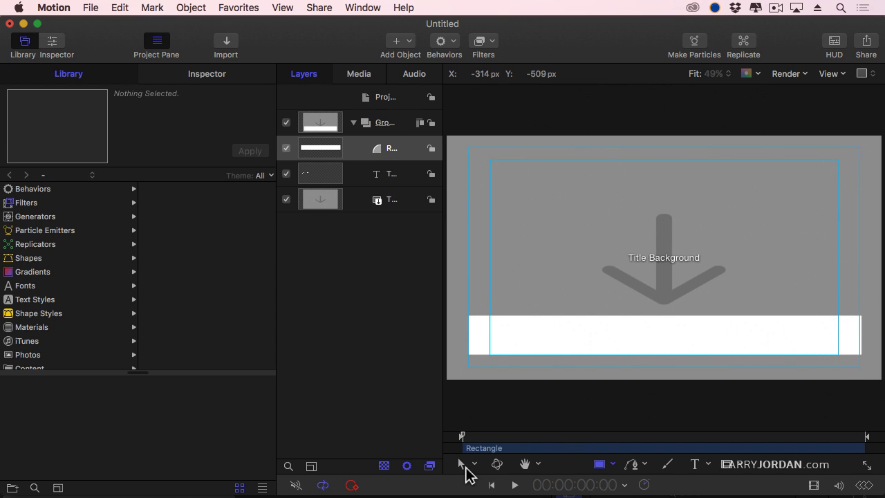
click(462, 465)
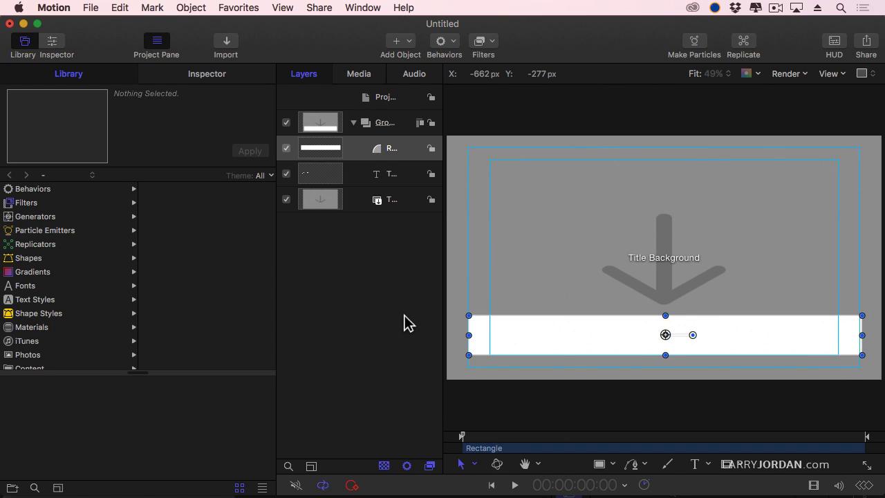
key(F7)
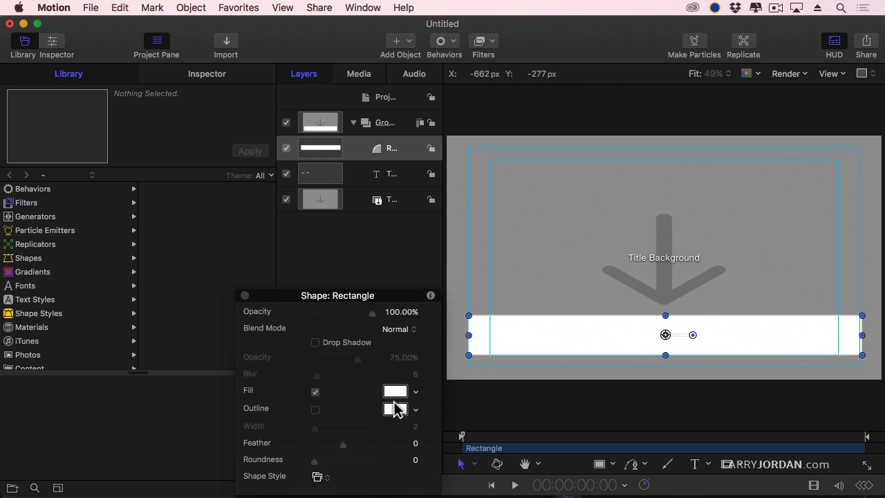
click(394, 391)
drag(402, 351, 415, 351)
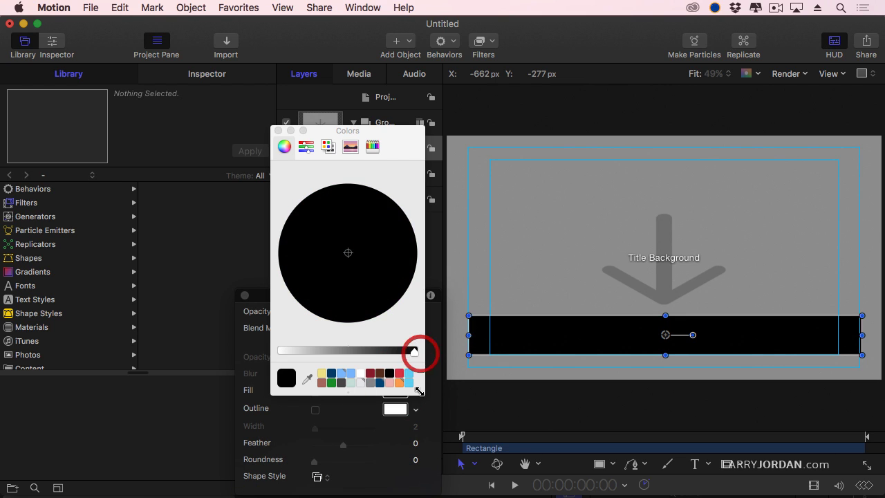
click(278, 130)
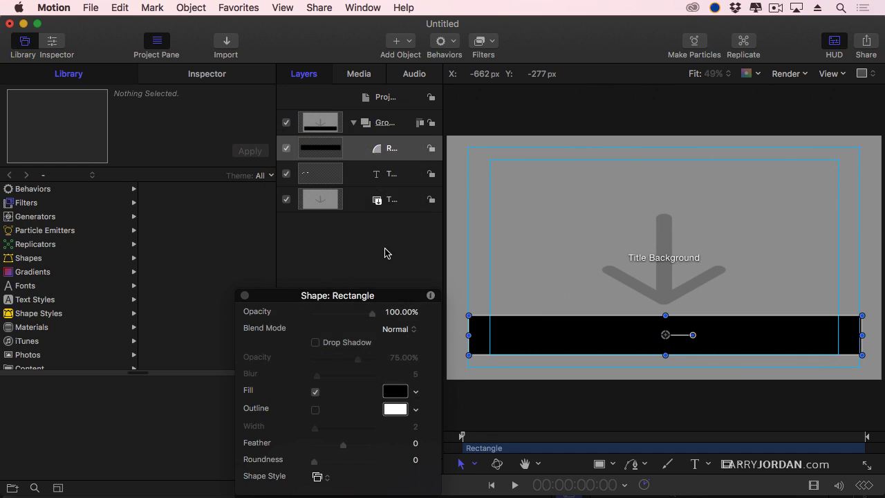
Move the rectangle layer beneath the Type Text Here text layer.
click(385, 249)
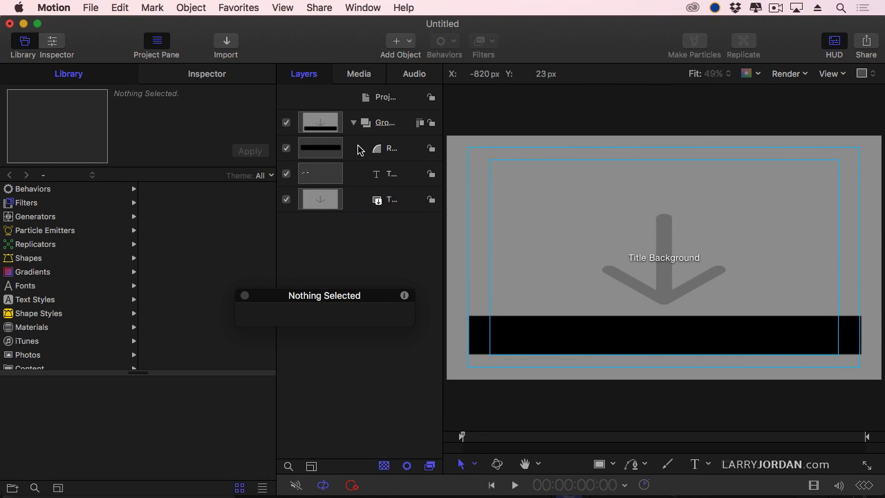
drag(358, 150, 362, 195)
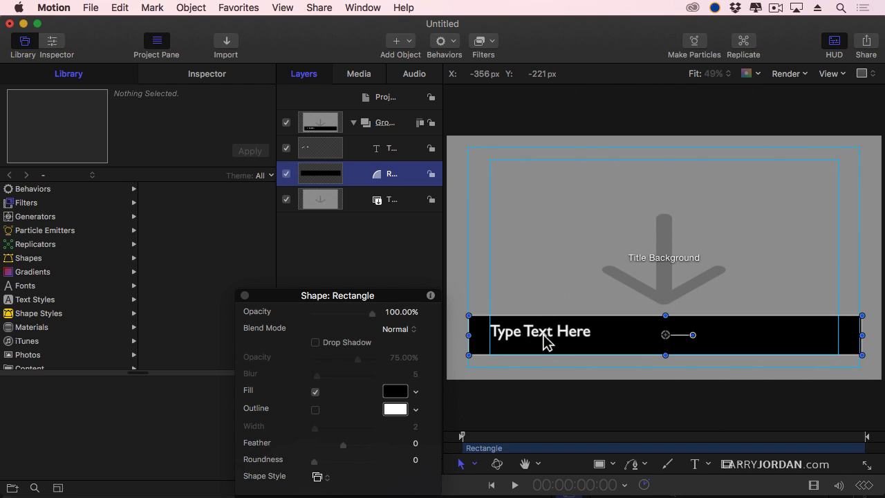
click(411, 182)
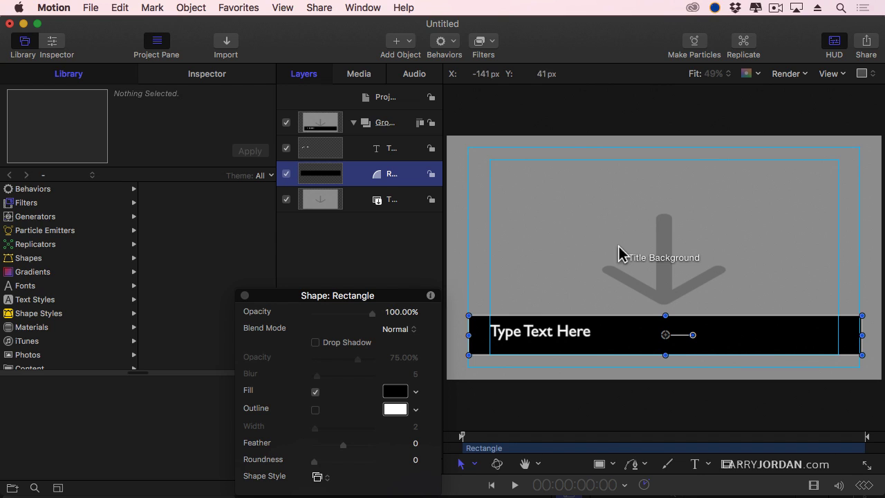
Create a new group named Control and move the text and rectangle layers into it.
right_click(350, 245)
click(404, 237)
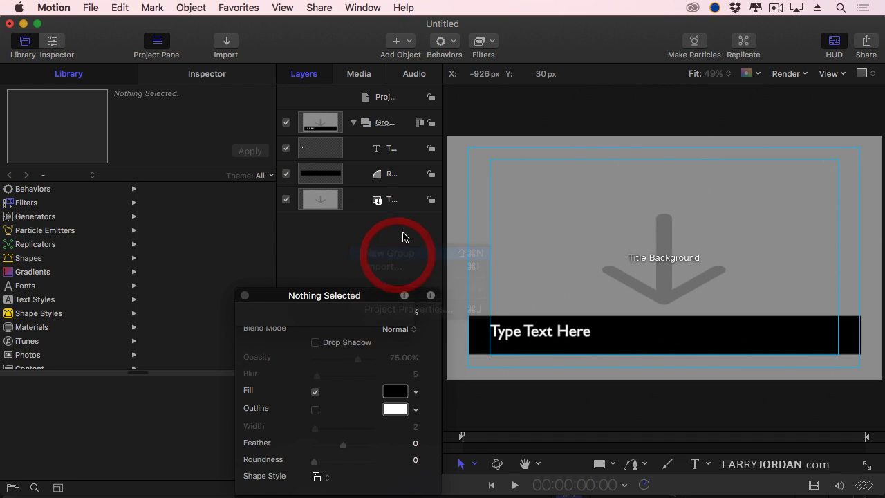
double_click(381, 124)
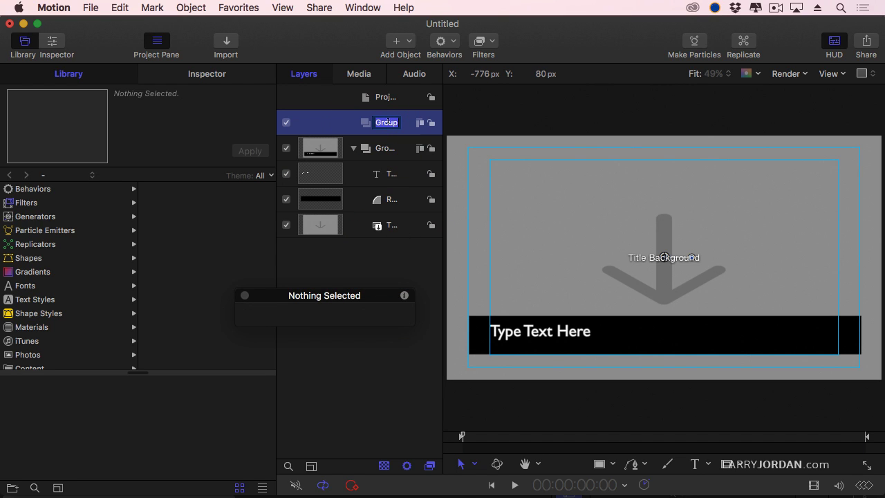
text(Col)
key(Return)
click(382, 177)
shift+click(390, 200)
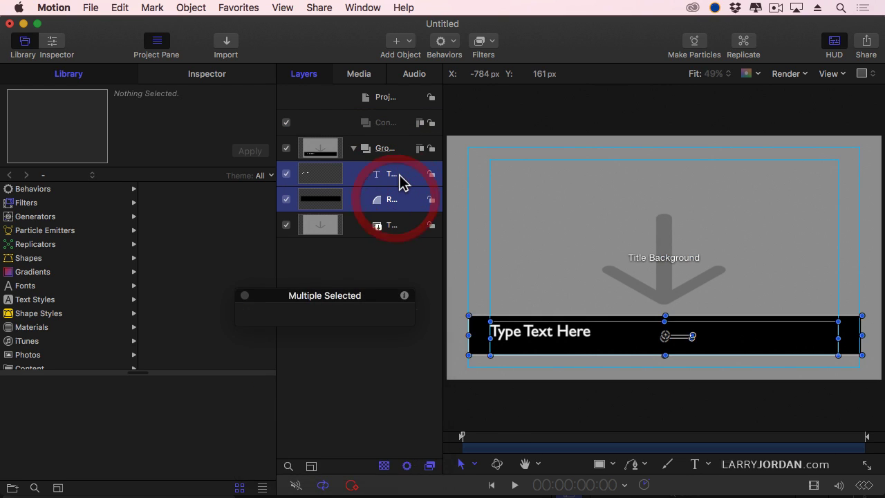
drag(399, 182, 394, 130)
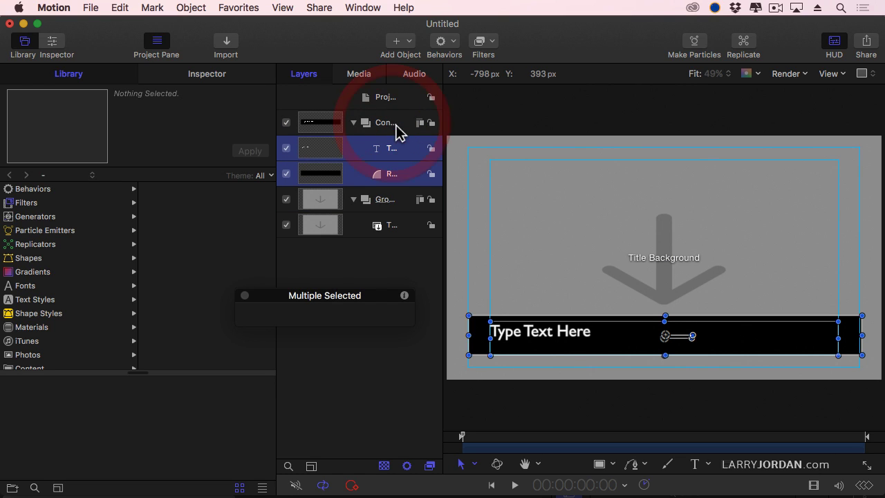
click(353, 199)
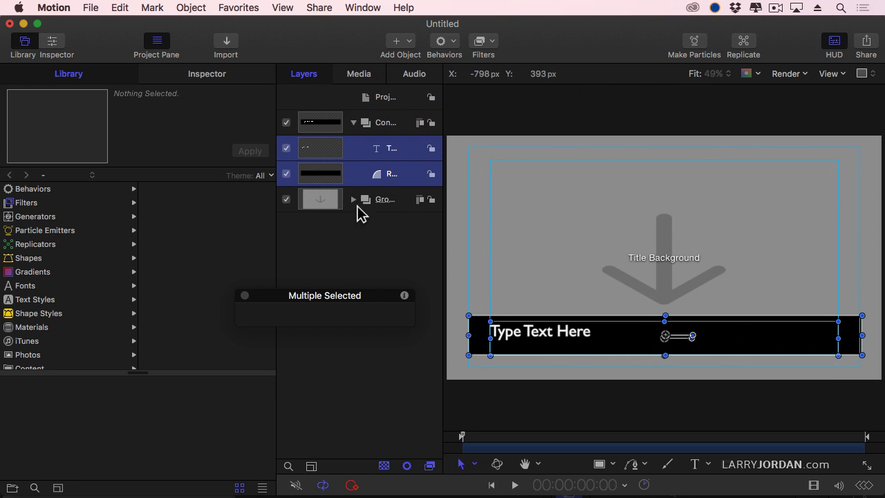
Select the black Rectangle layer inside Control and show its settings.
click(382, 207)
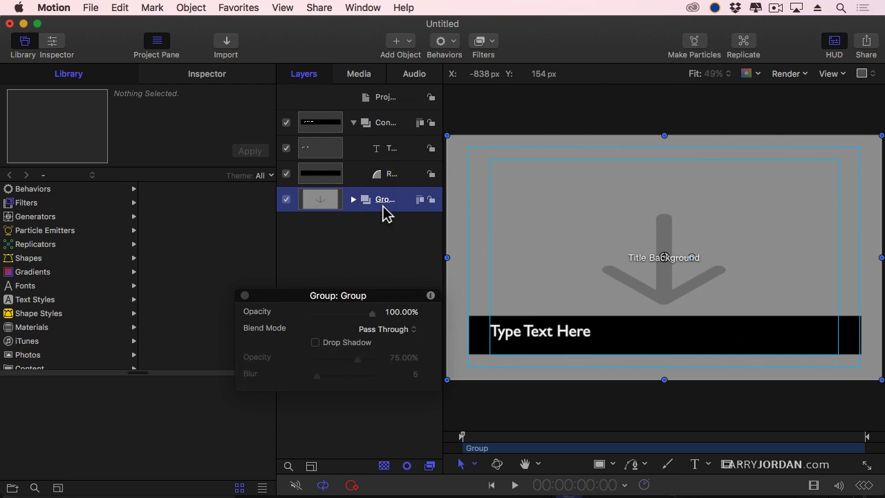
click(387, 123)
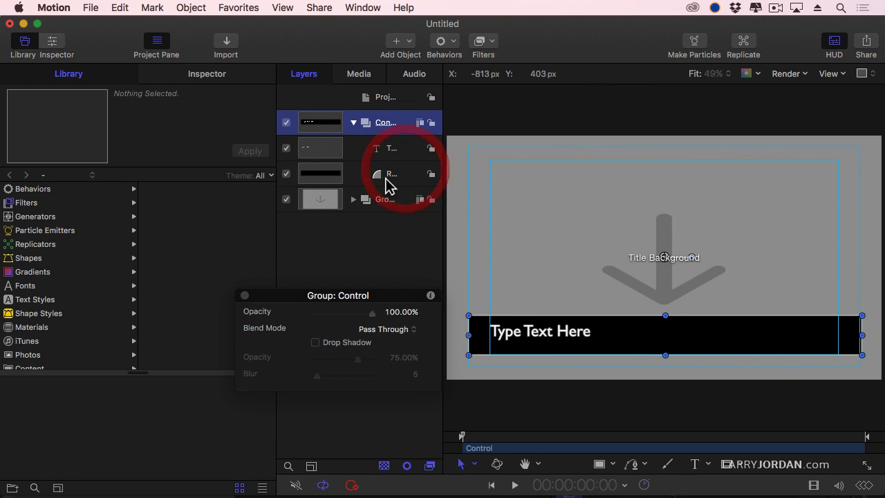
click(371, 182)
click(378, 180)
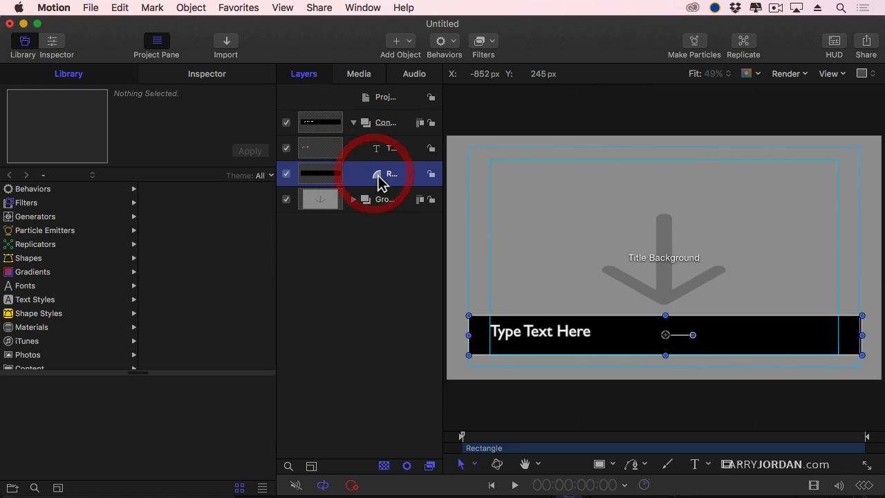
click(214, 81)
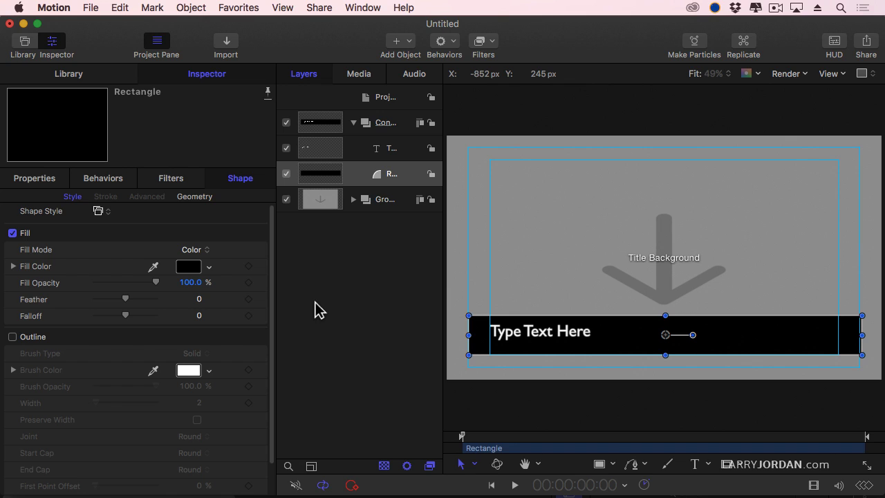
Lower the rectangle's Opacity to 78.17% in its Properties.
click(32, 179)
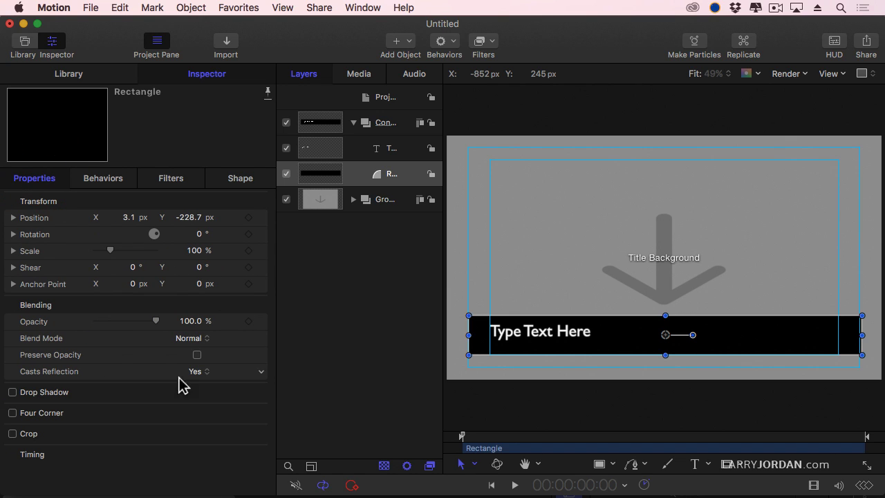
click(260, 322)
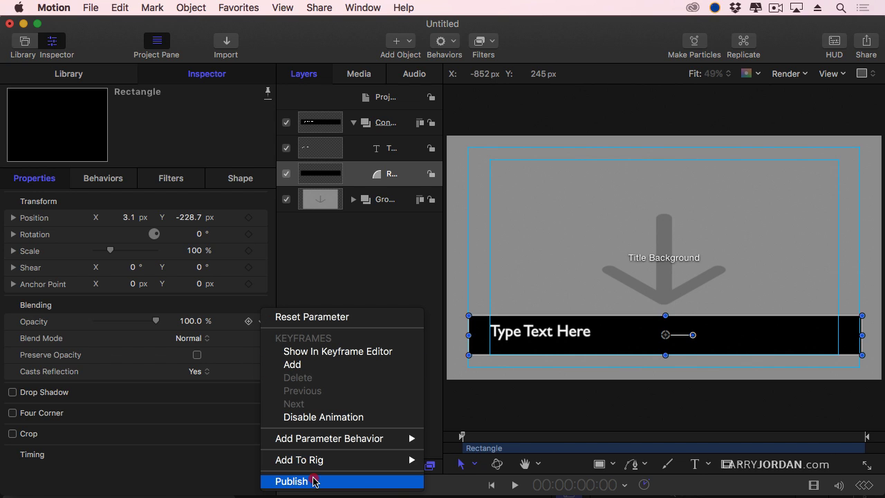
click(312, 278)
drag(157, 321, 144, 321)
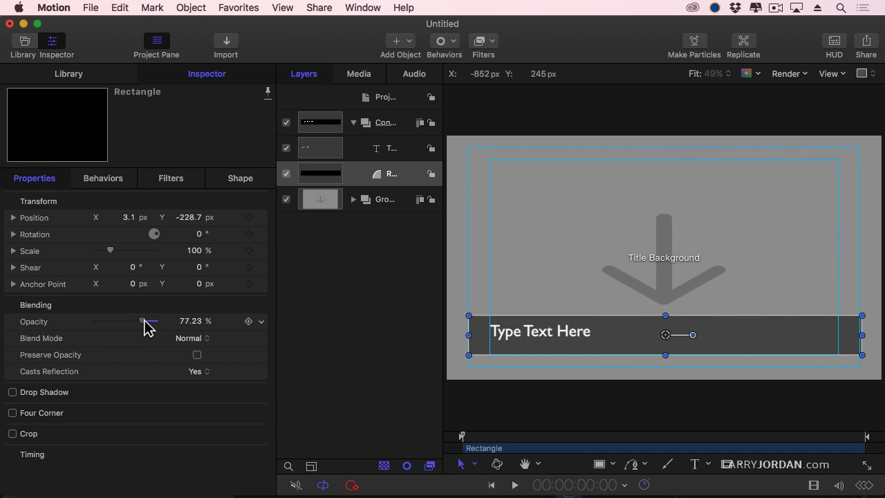
drag(144, 321, 146, 321)
drag(145, 321, 147, 321)
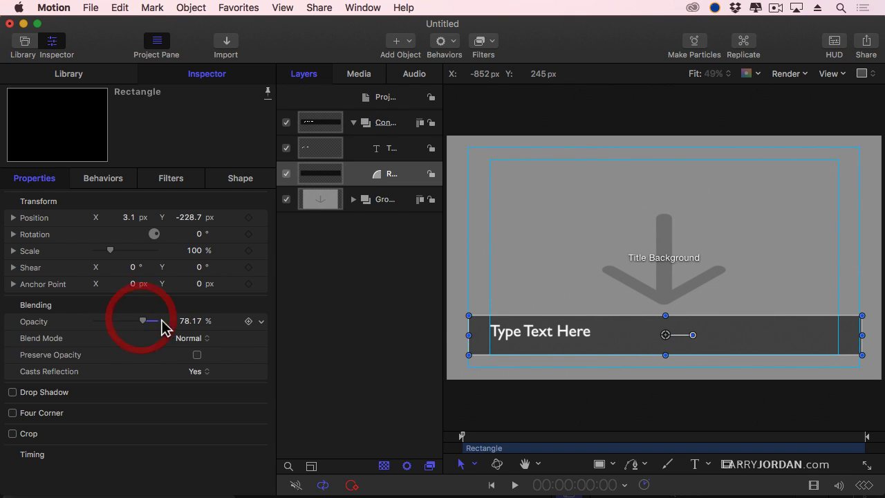
Publish the rectangle's Opacity parameter.
click(261, 321)
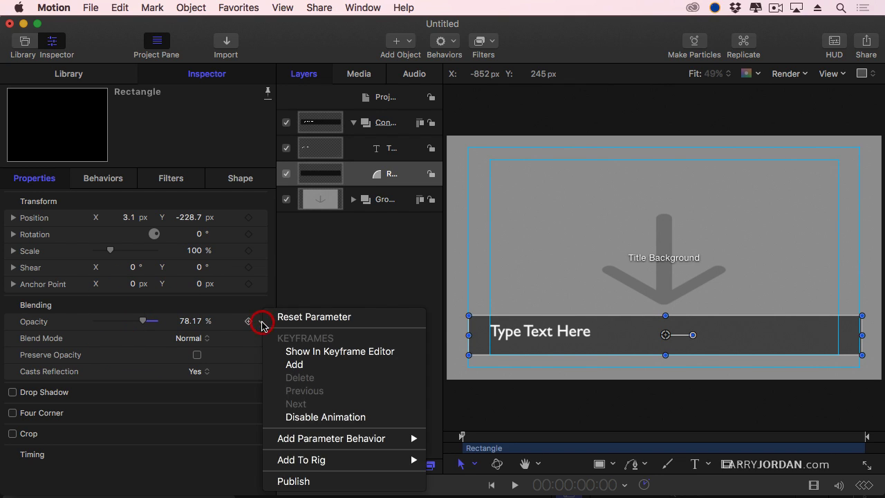
click(307, 482)
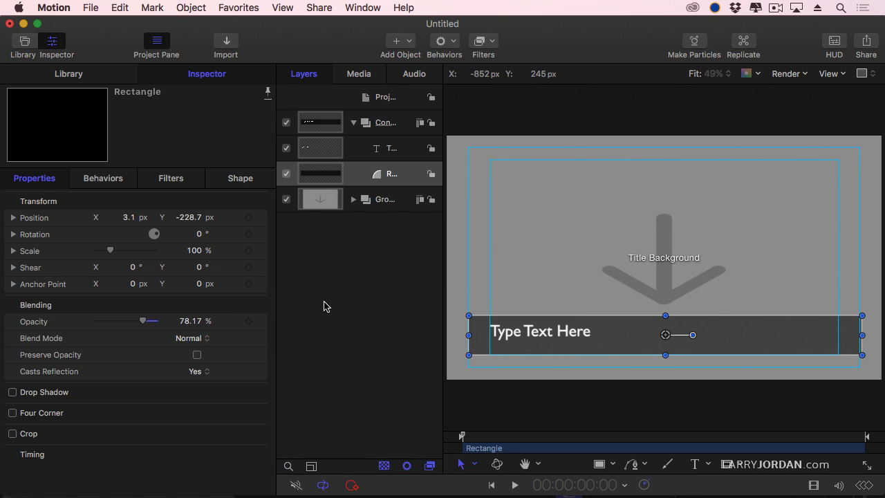
click(388, 123)
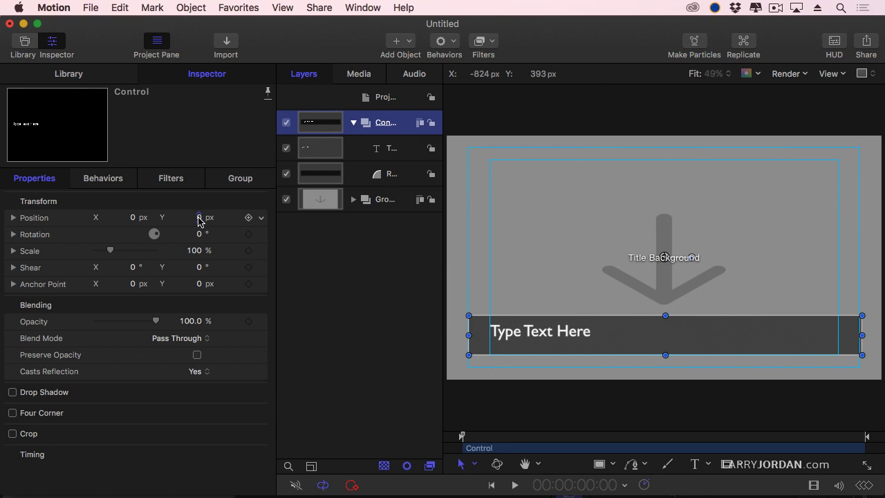
Set the Control group's Y Position to 0 px.
drag(198, 217, 196, 217)
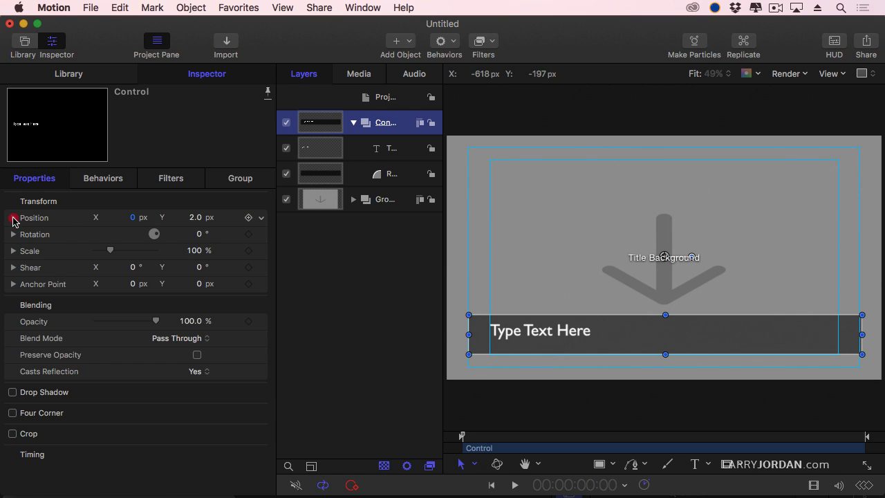
click(13, 218)
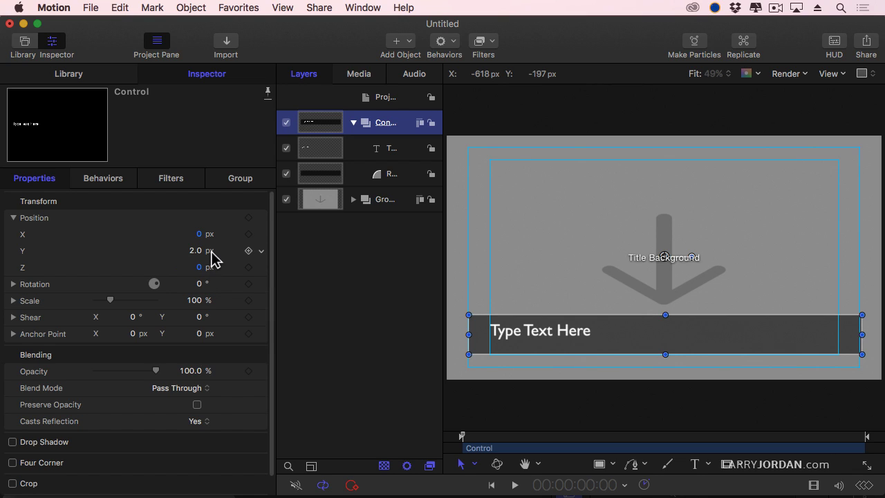
click(191, 251)
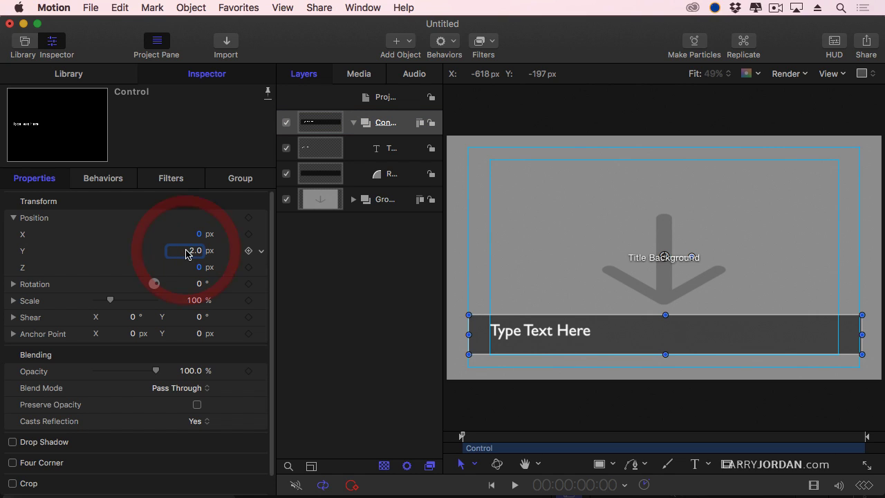
text(0)
key(Return)
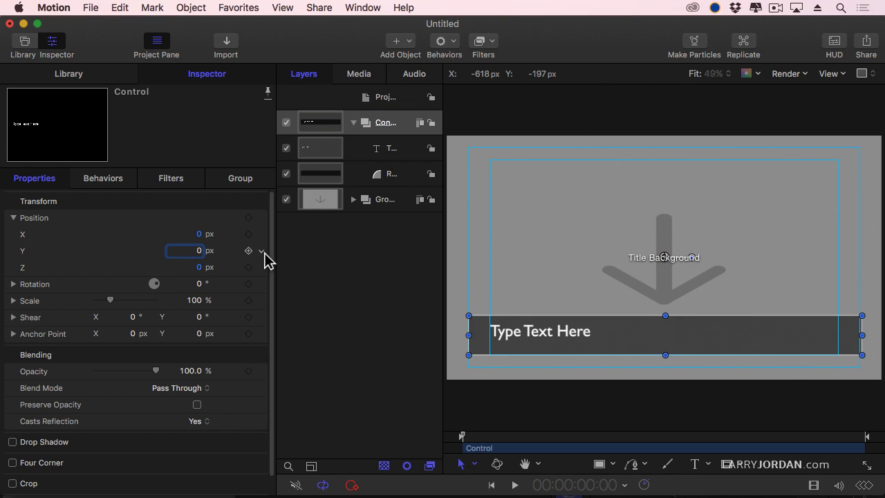
Publish the Control group's Y Position parameter.
click(262, 251)
click(331, 420)
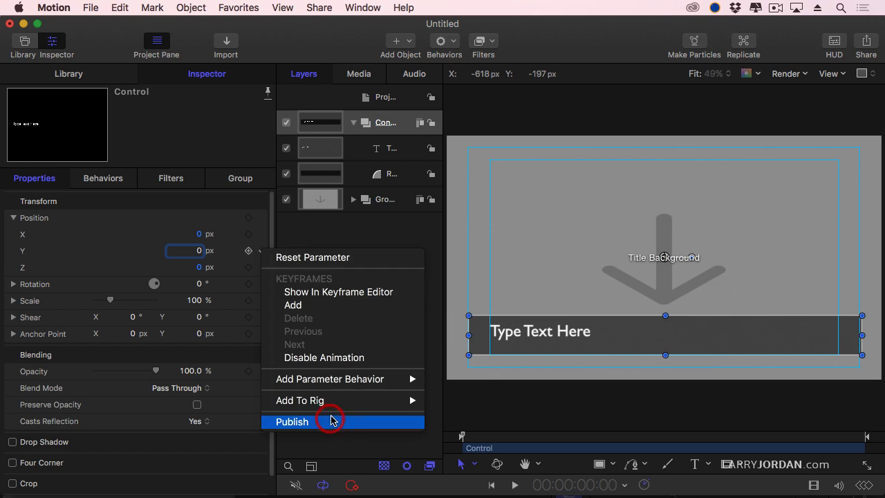
click(363, 345)
key(super+shift+p)
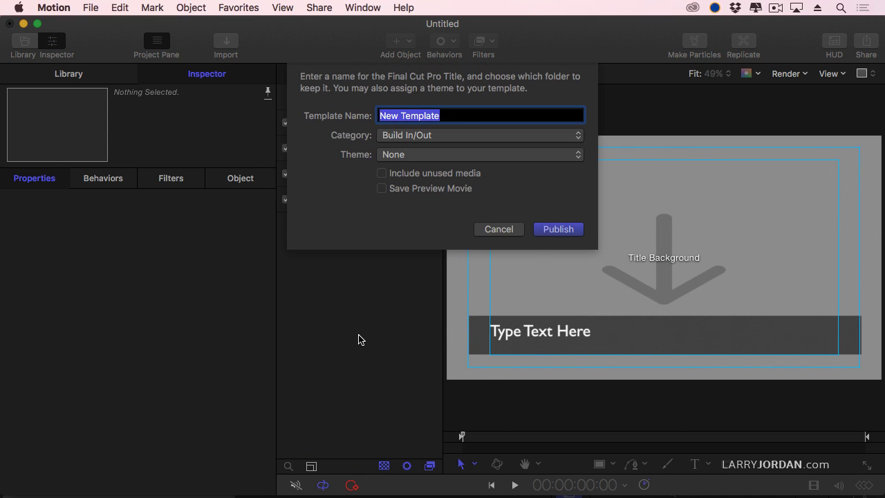
Name the template 'notes plus', set its category to Larry, and publish it.
text(notes plus)
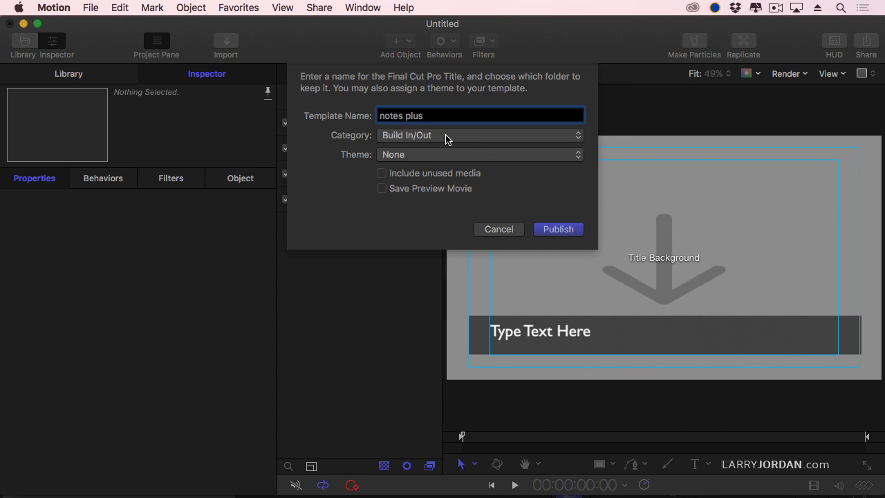
click(446, 136)
click(447, 169)
click(440, 136)
click(435, 123)
click(549, 230)
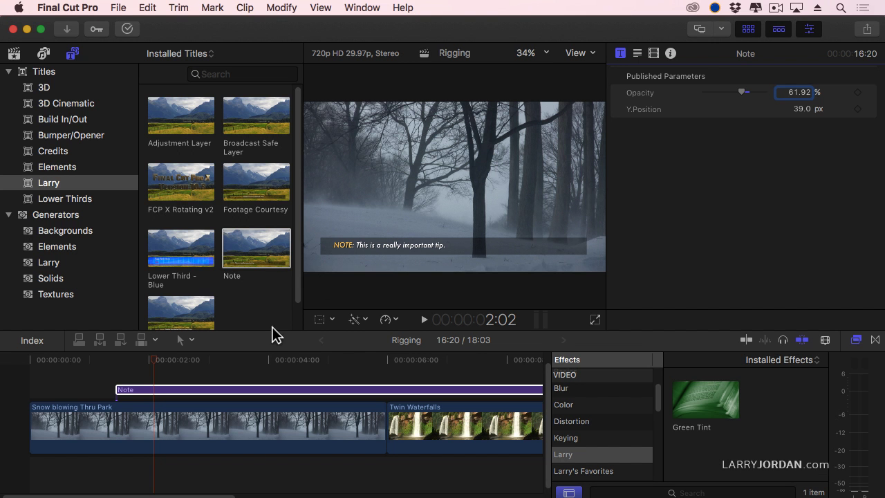
Delete the old Note title from the timeline.
click(270, 309)
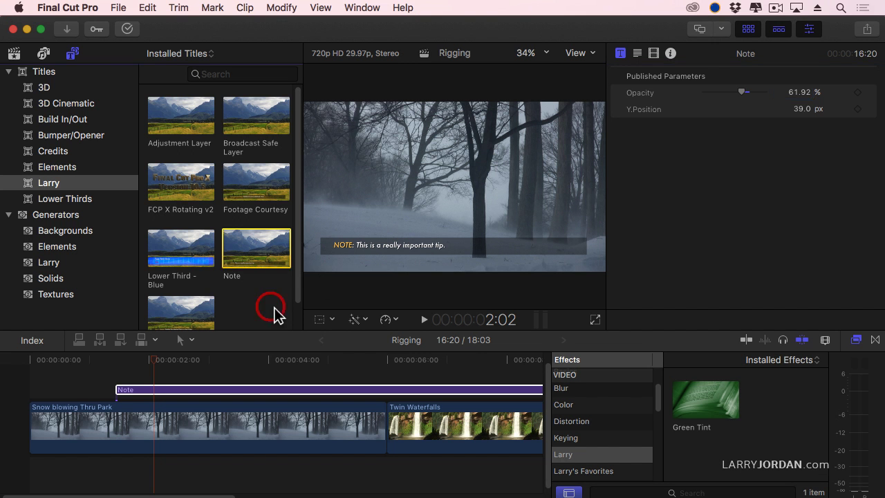
click(14, 53)
click(72, 54)
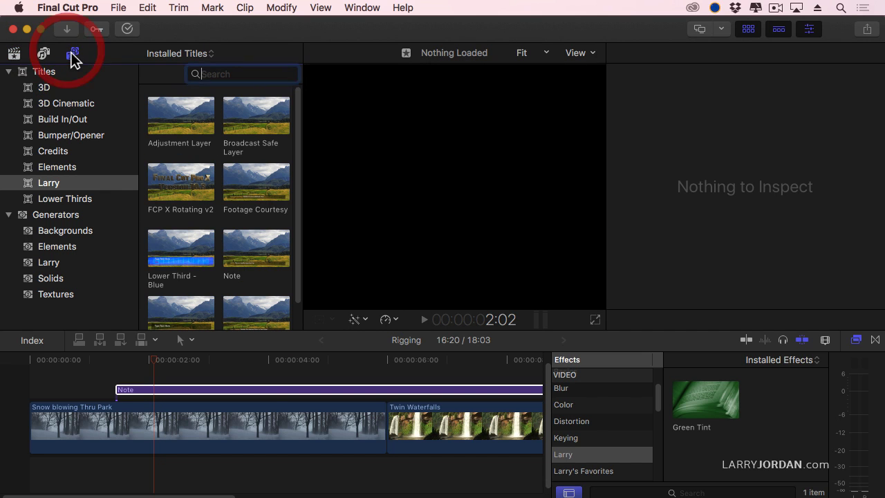
click(269, 392)
key(Delete)
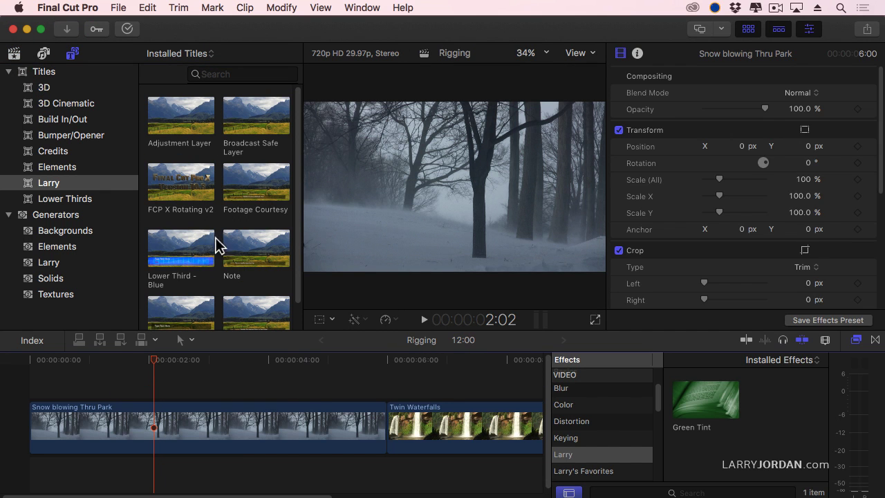
Connect the notes plus title above Twin Waterfalls and show its published parameters.
scroll(257, 246, down, 2)
click(195, 304)
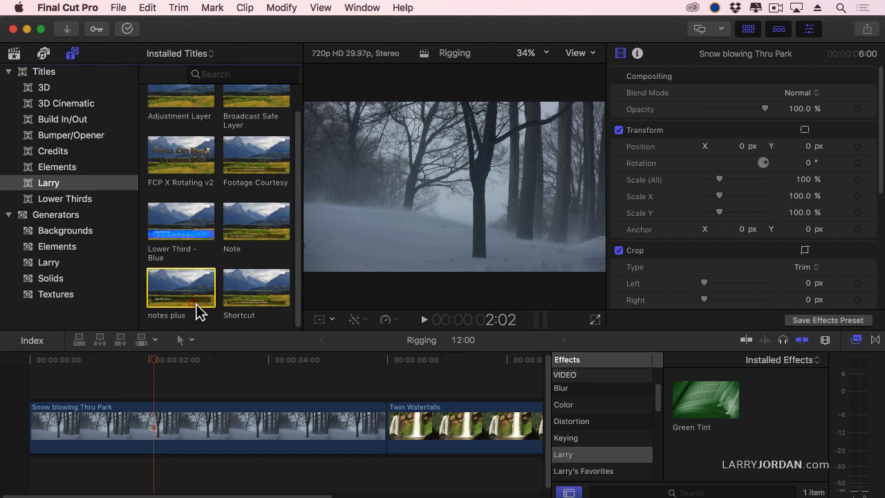
key(q)
click(177, 363)
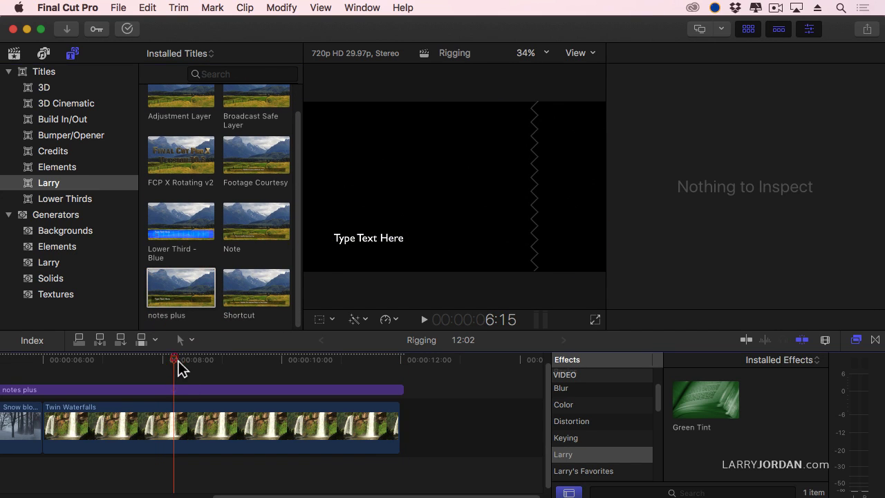
click(273, 391)
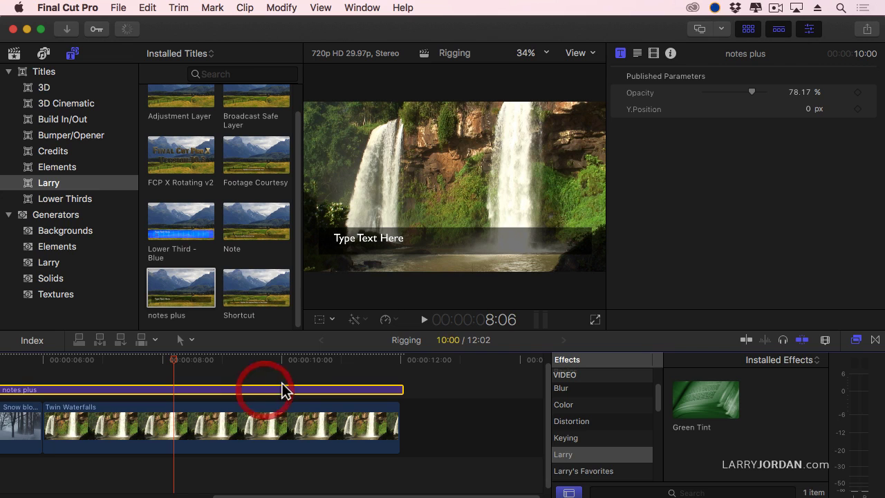
double_click(366, 242)
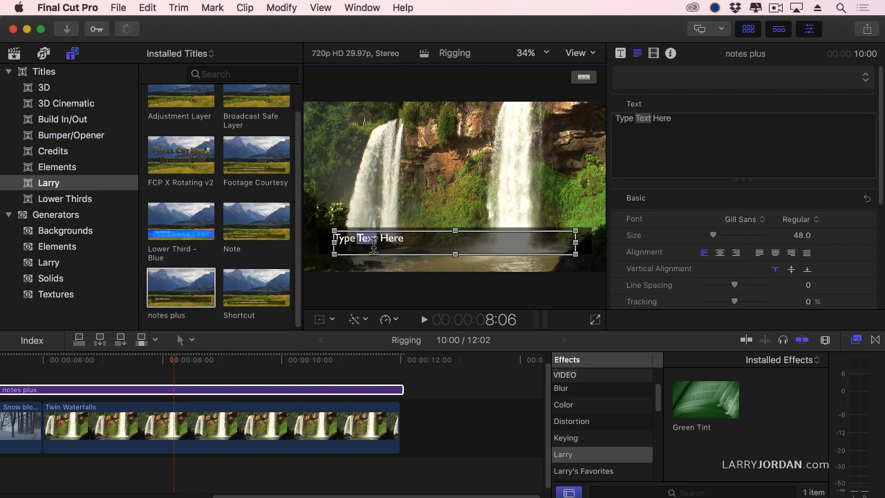
click(260, 388)
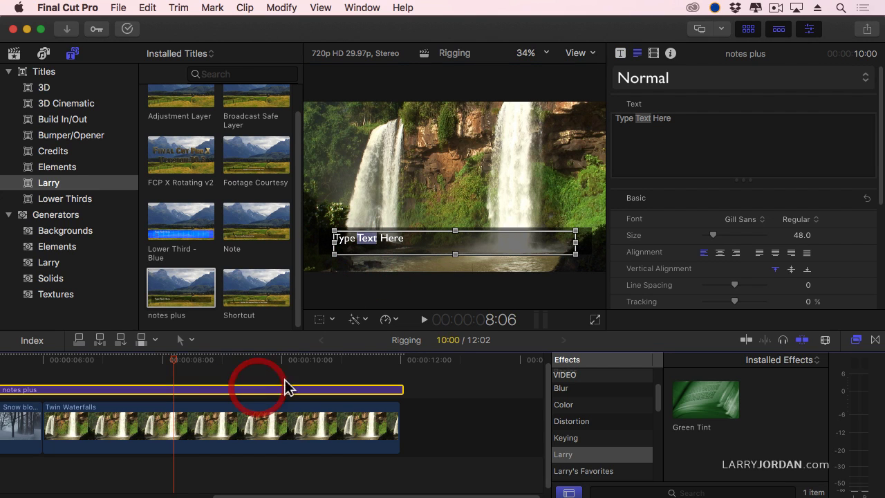
click(620, 53)
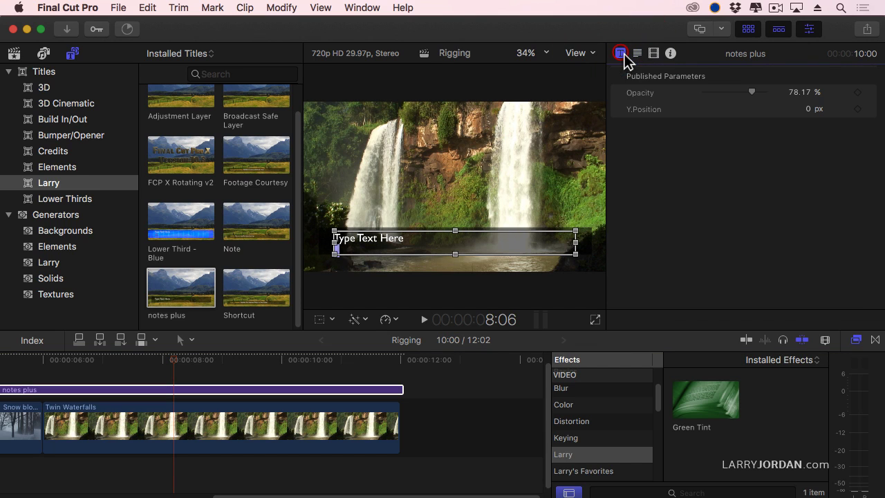
Lower the notes plus bar's Opacity to about 60% and raise the title's Y Position.
drag(752, 92, 753, 113)
mouse_move(807, 110)
mouse_down()
mouse_move(816, 109)
mouse_move(796, 109)
mouse_up()
click(306, 397)
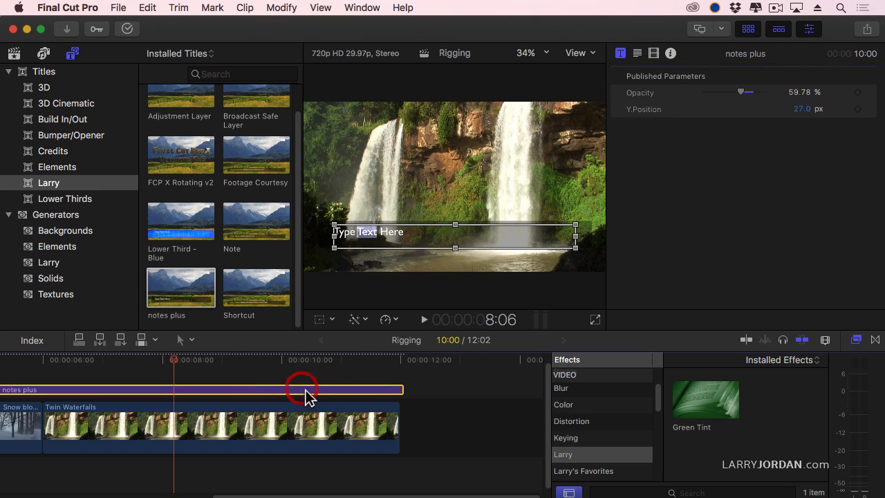
click(177, 291)
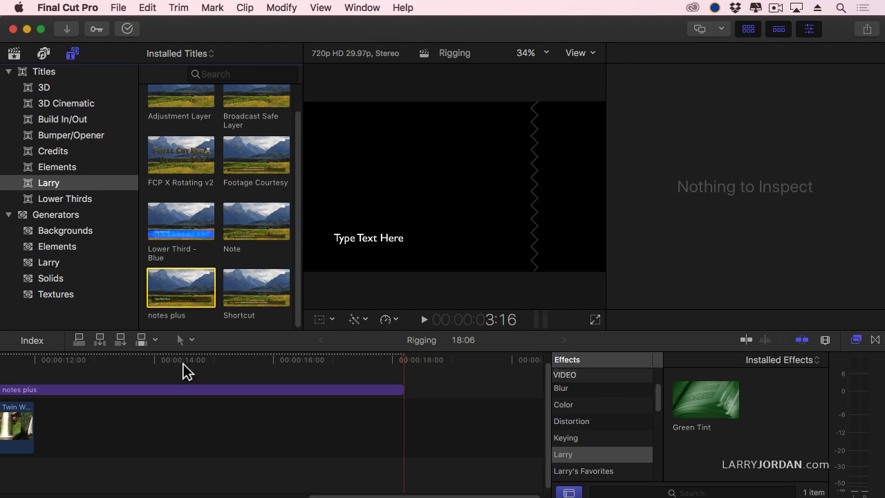
click(197, 361)
click(213, 390)
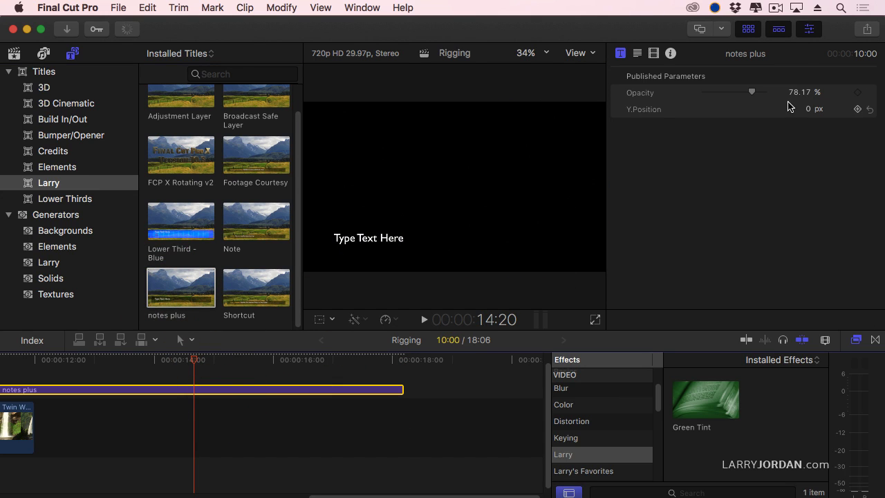